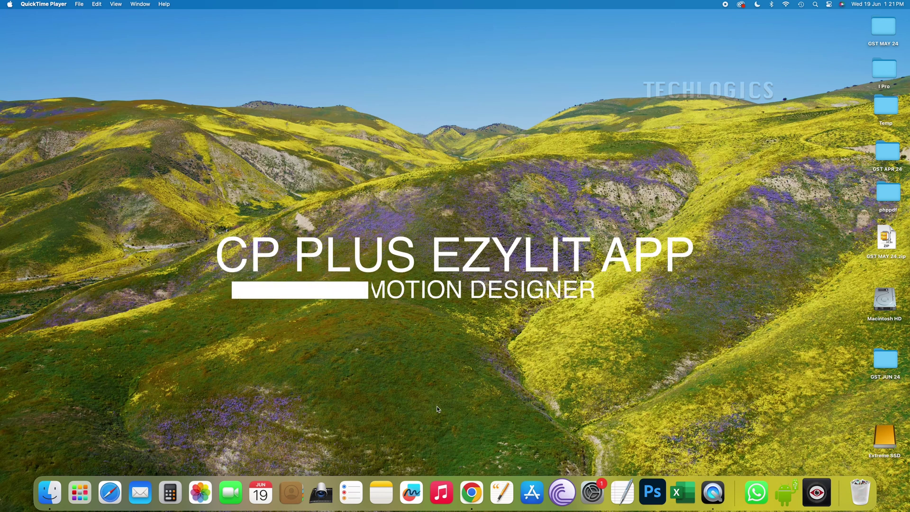
Launch the App Store from its Dock icon
left_click(532, 490)
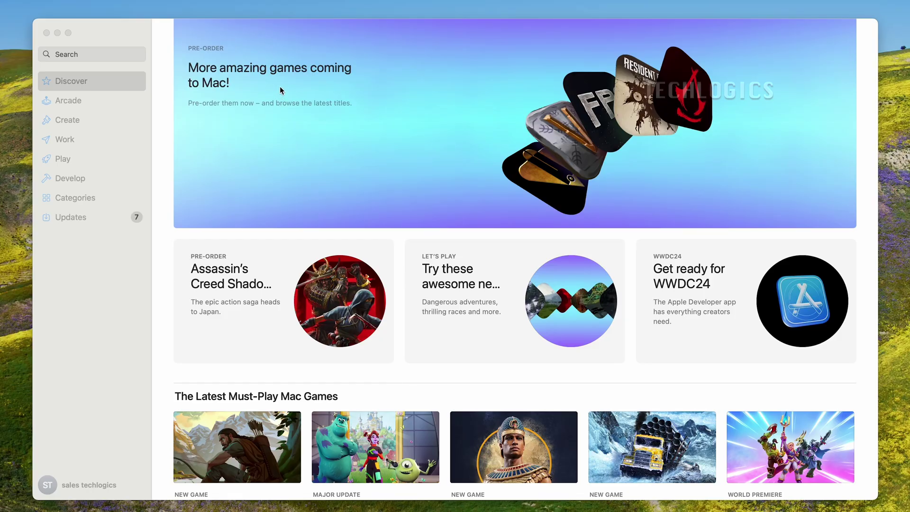
Run an App Store search for 'ezyliv'
left_click(86, 57)
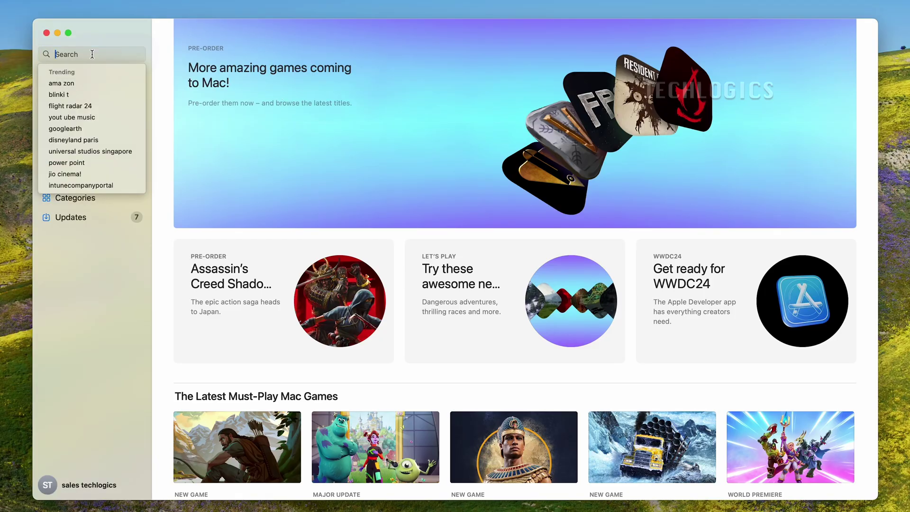
type("ezy")
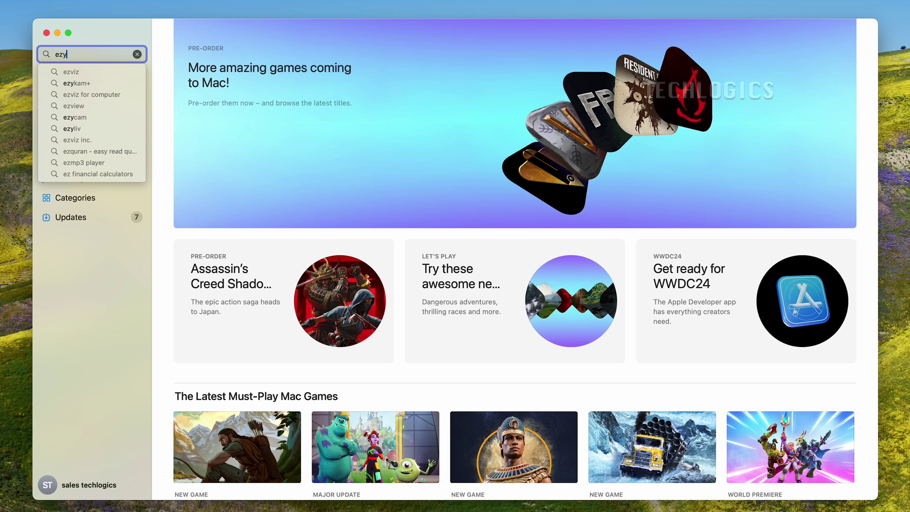
type("liv")
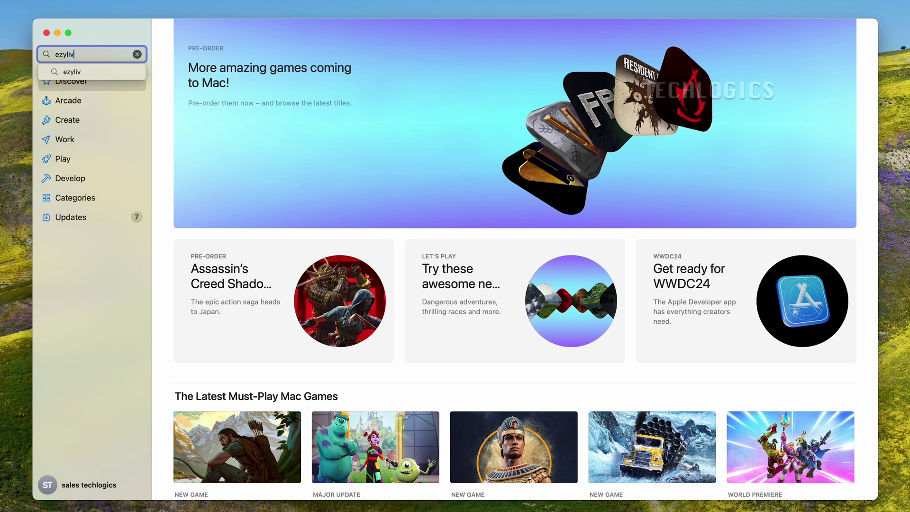
key("Return")
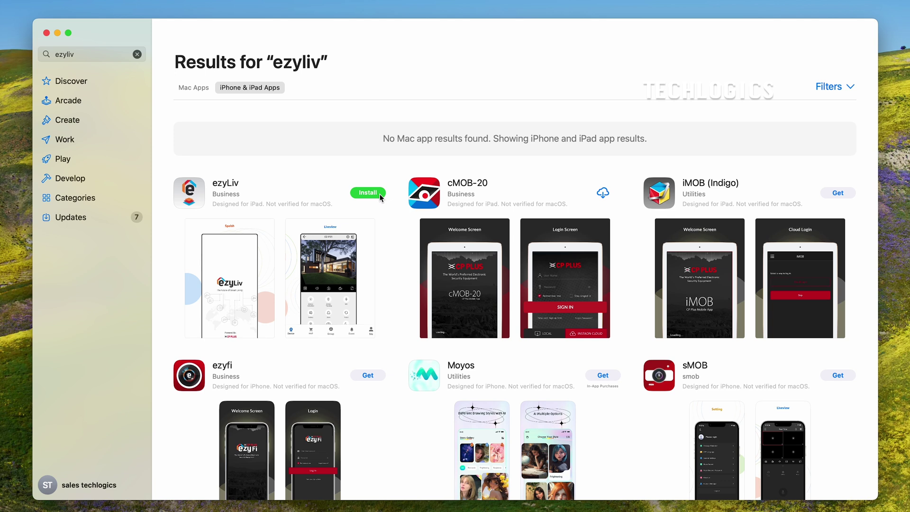
Install ezyLiv and open it once the download finishes
left_click(380, 194)
left_click(376, 196)
scroll(384, 213, "down", 1)
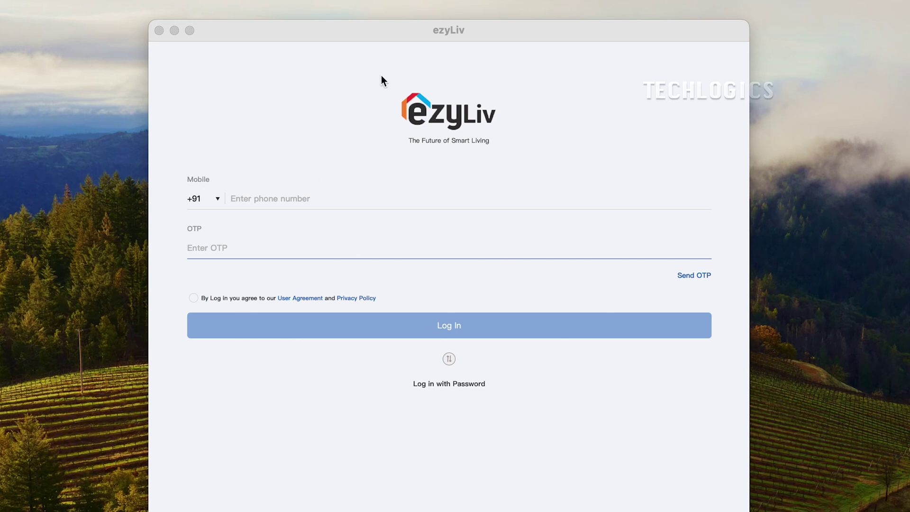
left_click(386, 37)
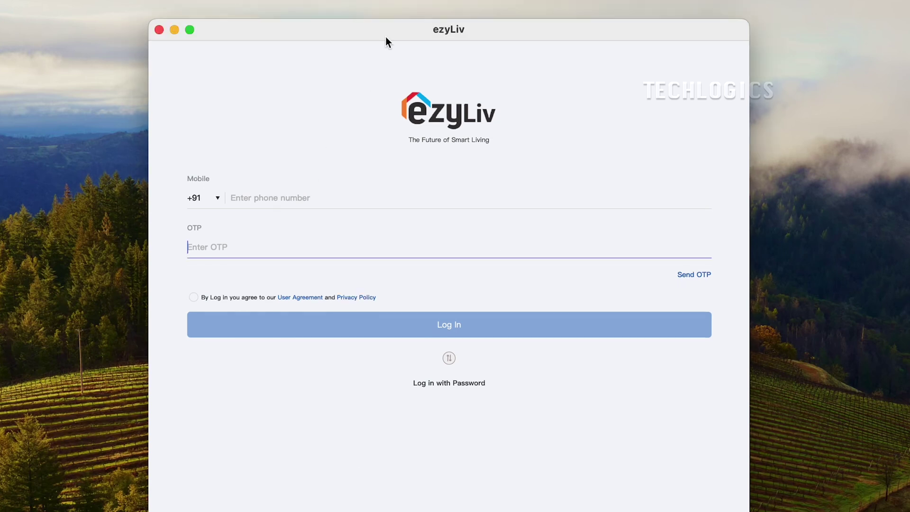
left_click(215, 203)
left_click(280, 197)
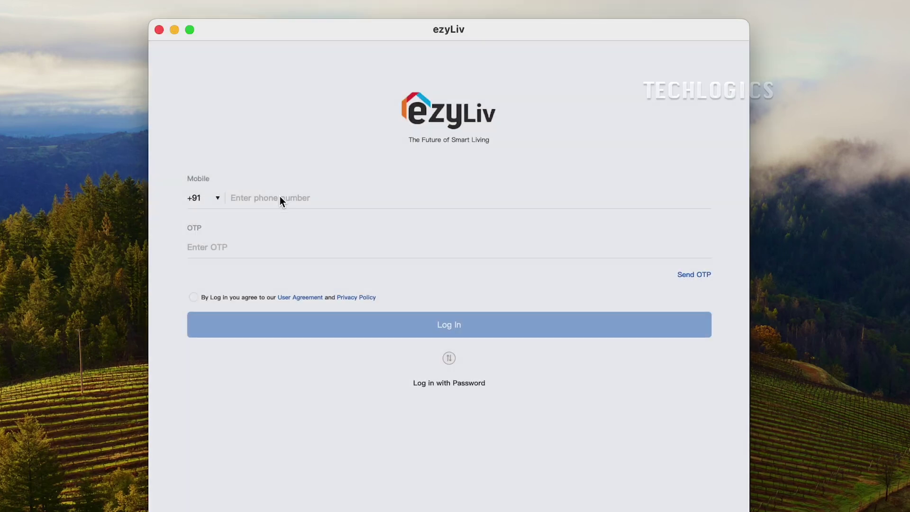
left_click(248, 245)
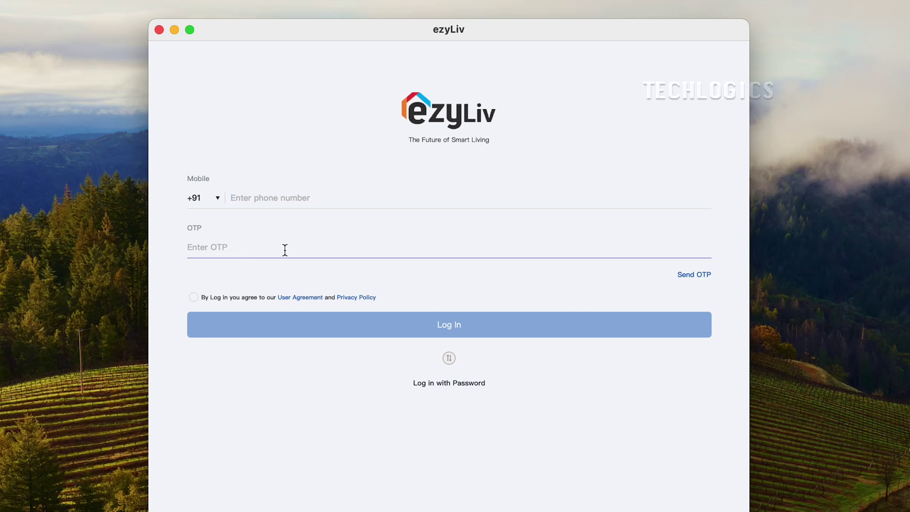
left_click(283, 197)
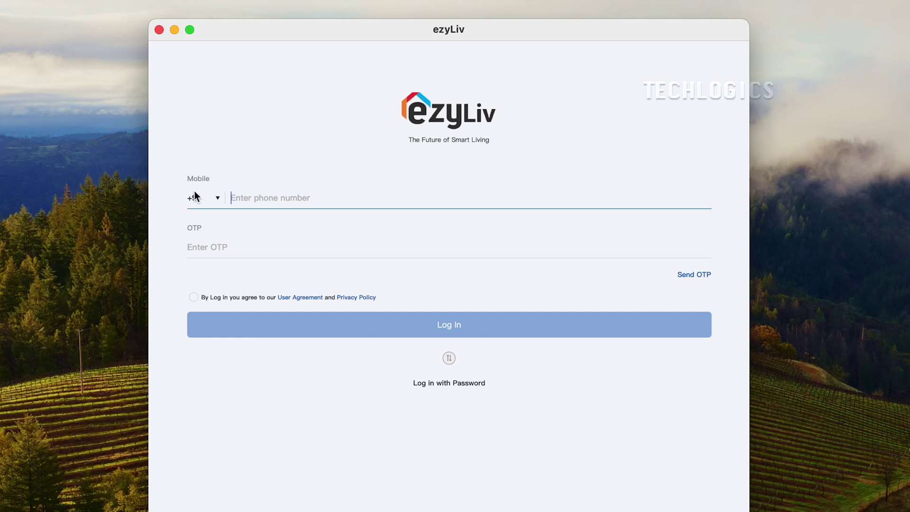
Log in with email and password, accepting the User Agreement and Privacy Policy
left_click(470, 383)
left_click(228, 198)
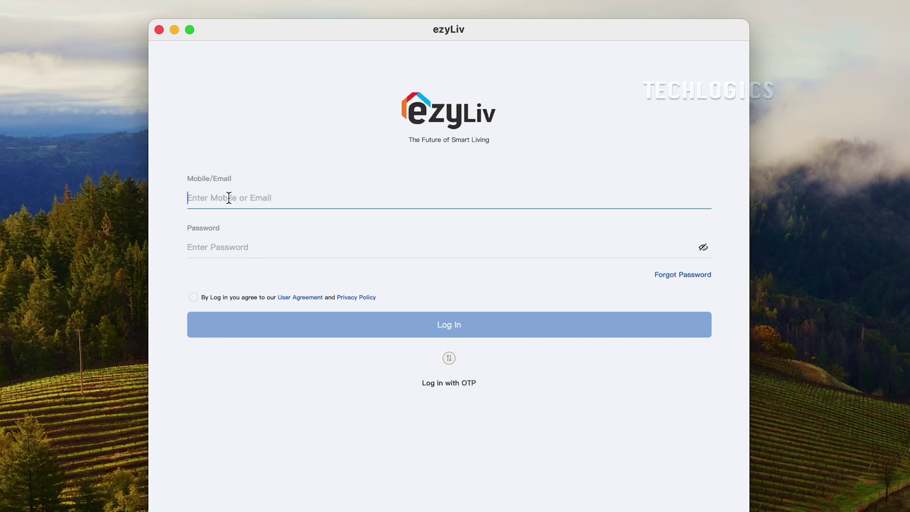
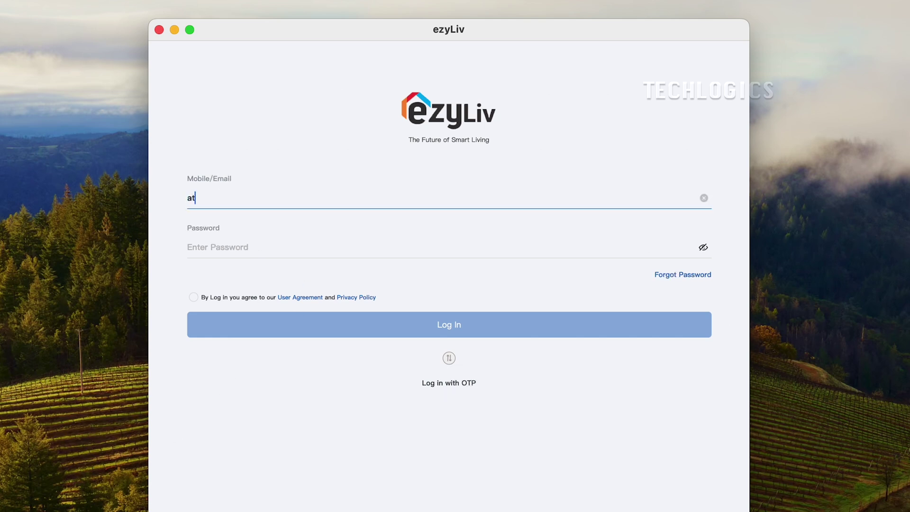
key("Tab")
type("••••")
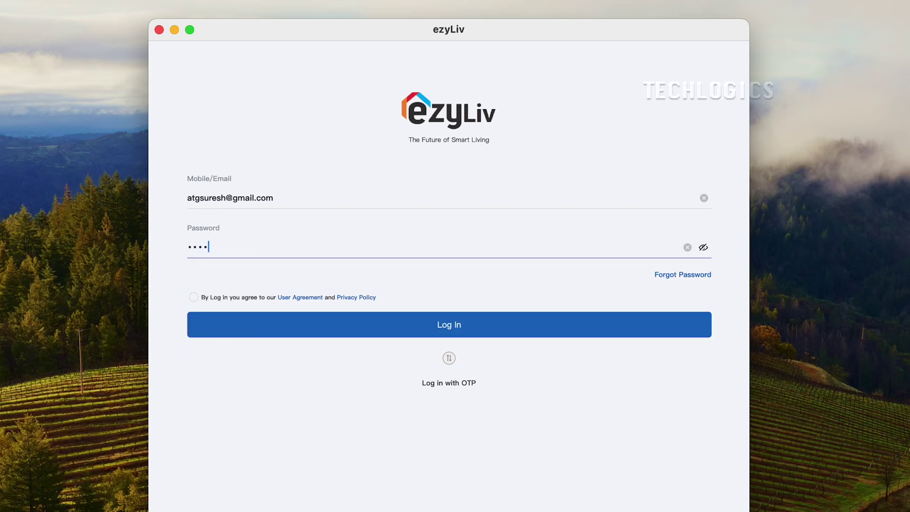
type("•••••")
type("••")
left_click(193, 298)
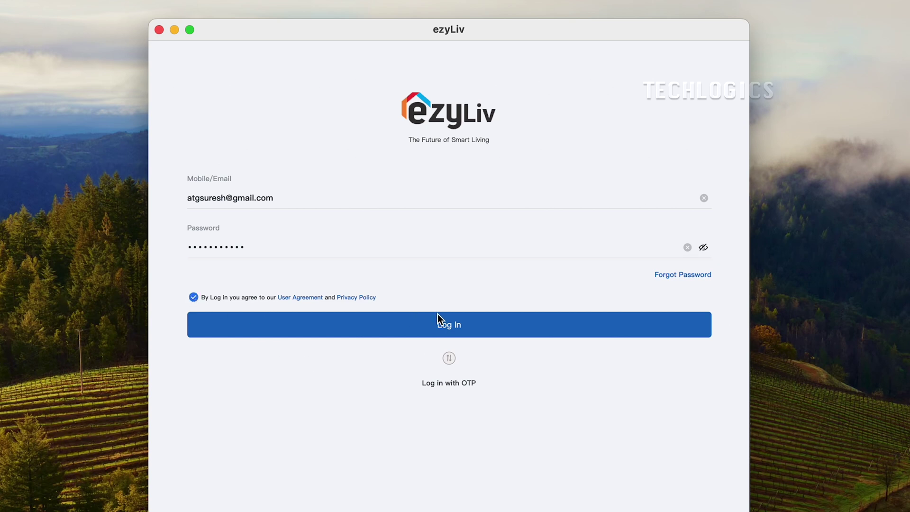
left_click(477, 329)
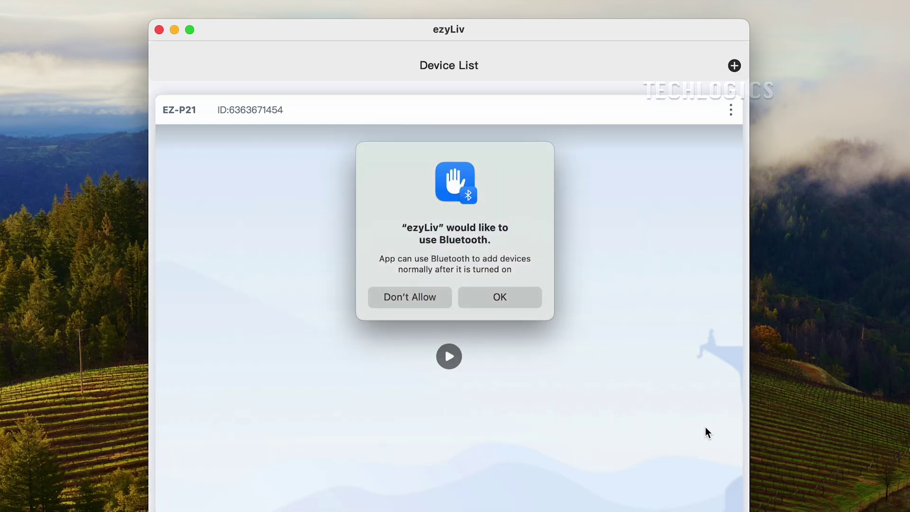
Allow Bluetooth access, then start the EZ-P21 preview from the Device List
left_click(485, 302)
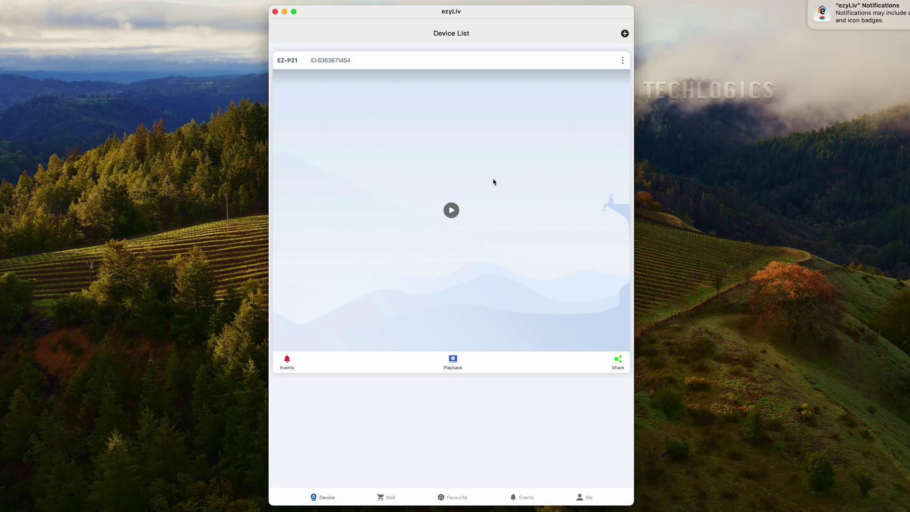
left_click(451, 210)
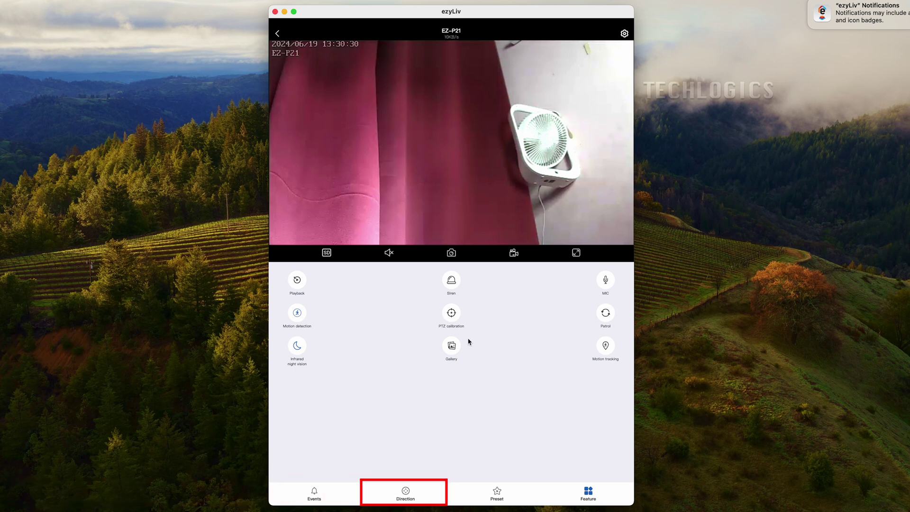
Show the direction pad and pan the camera left, right, up, then toward the curtain
left_click(405, 492)
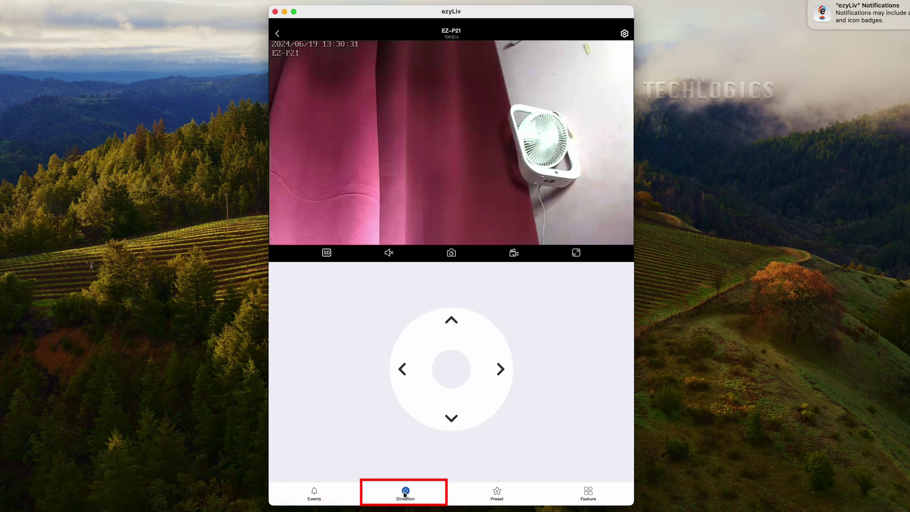
left_click(414, 374)
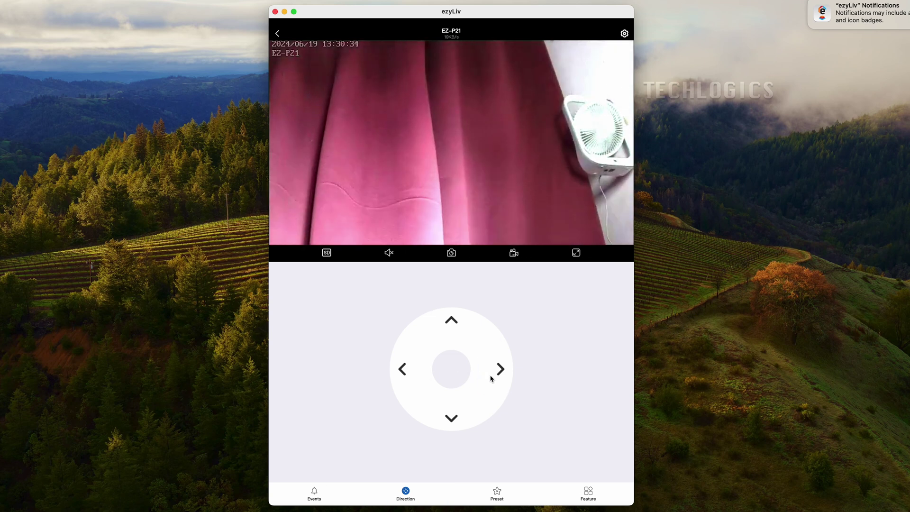
left_click(497, 373)
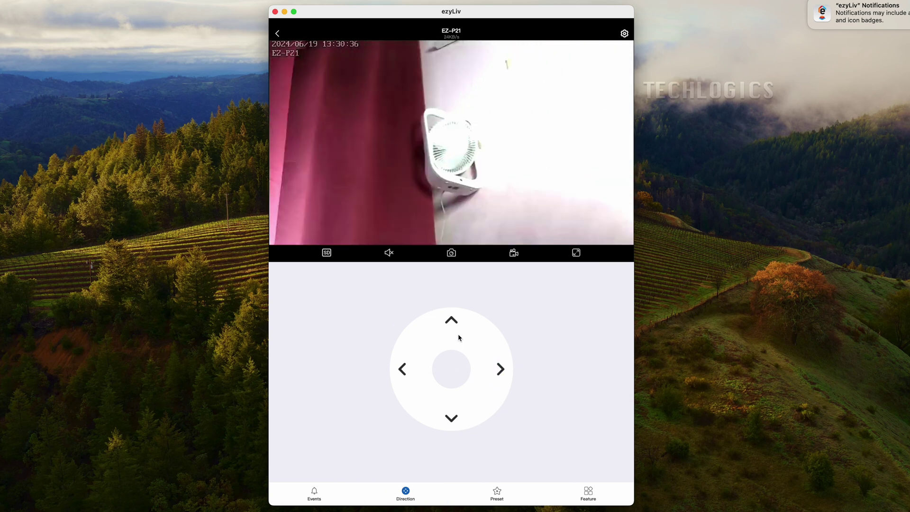
left_click(453, 326)
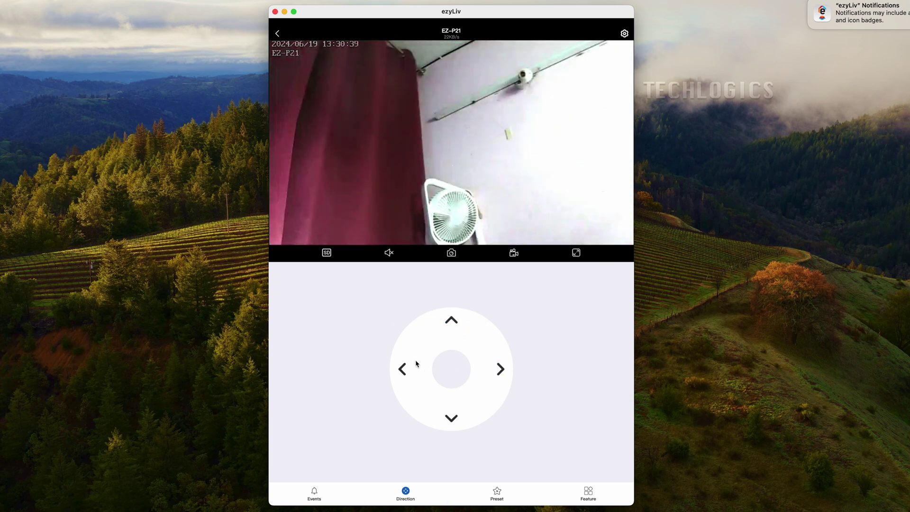
left_click(406, 369)
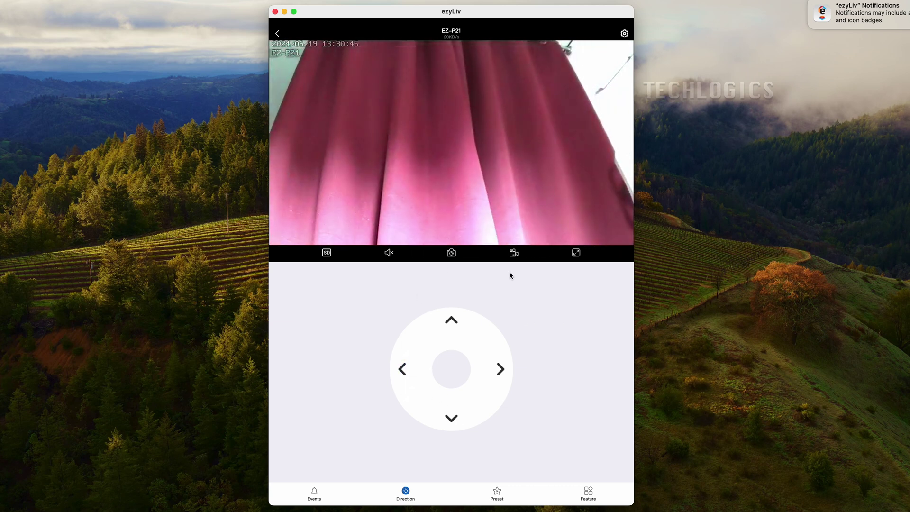
Switch the feed to HD, steer toward the wall fan and boxes, then open Setup
left_click(327, 252)
left_click(326, 228)
left_click(500, 369)
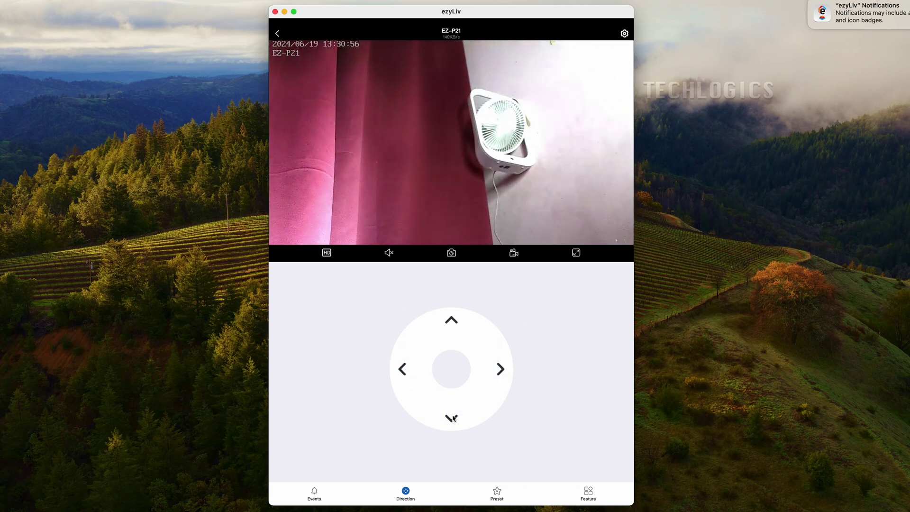
left_click(452, 418)
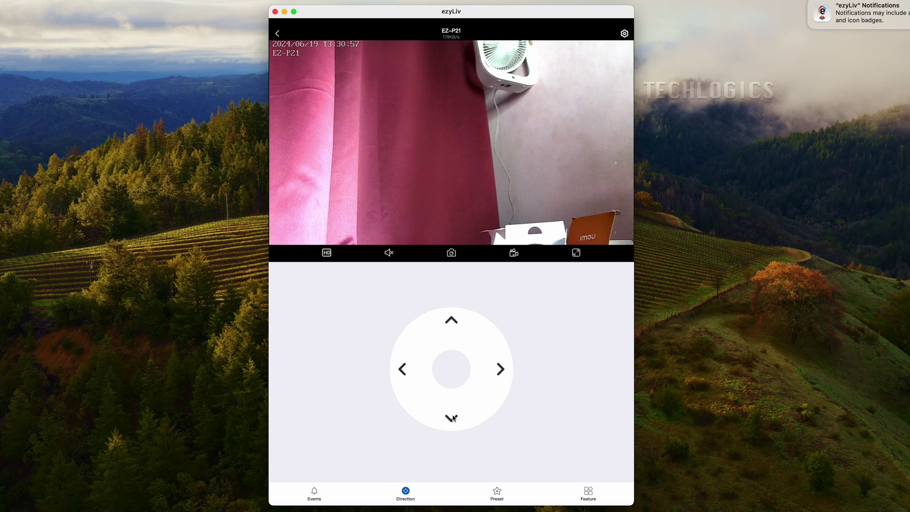
left_click(414, 369)
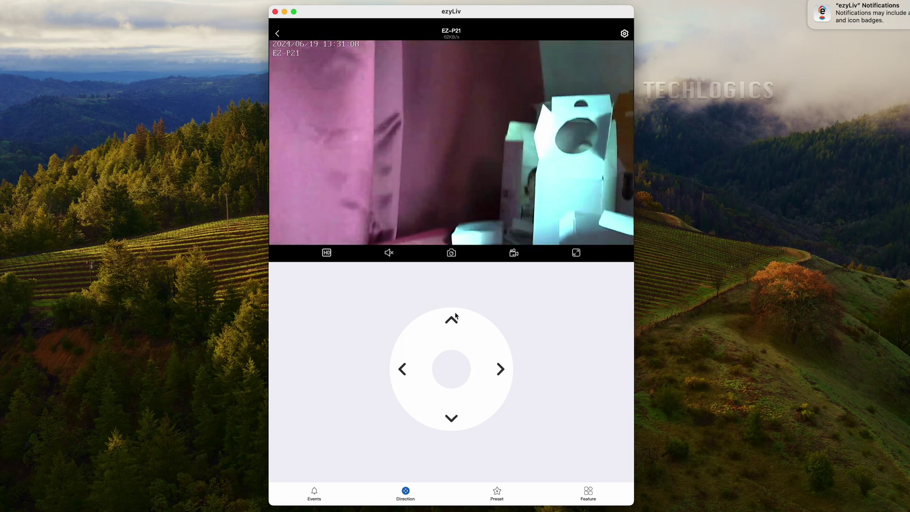
left_click(452, 319)
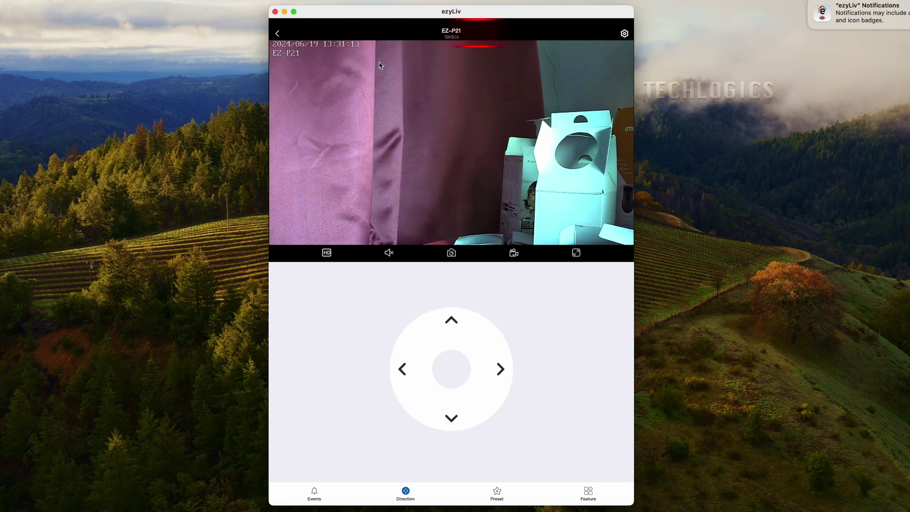
left_click(625, 34)
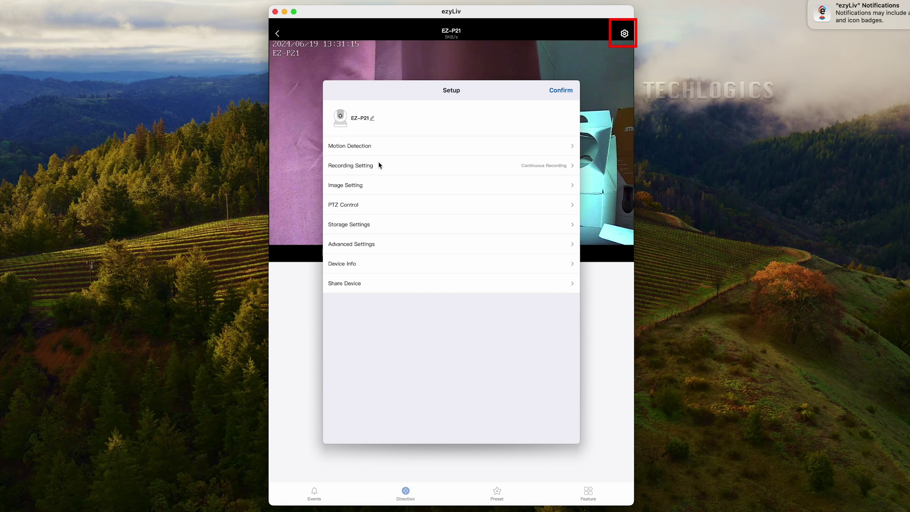
left_click(379, 146)
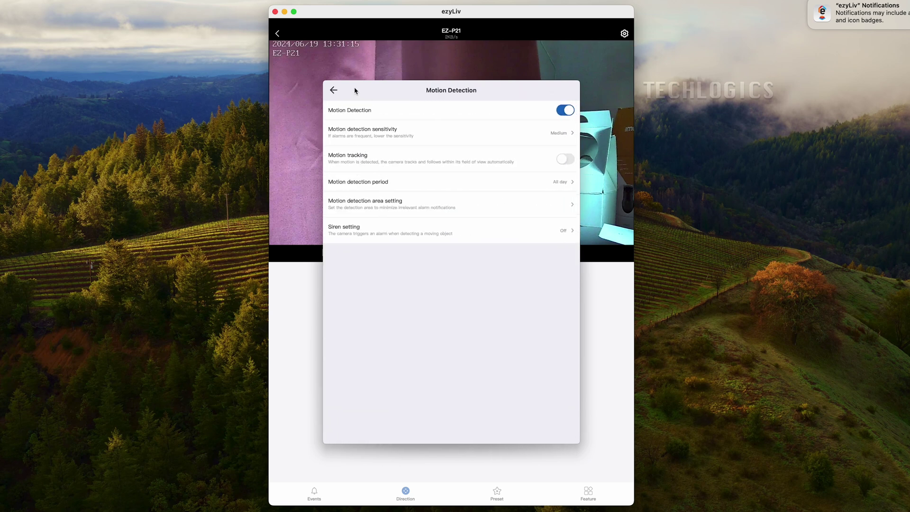
left_click(336, 93)
left_click(370, 168)
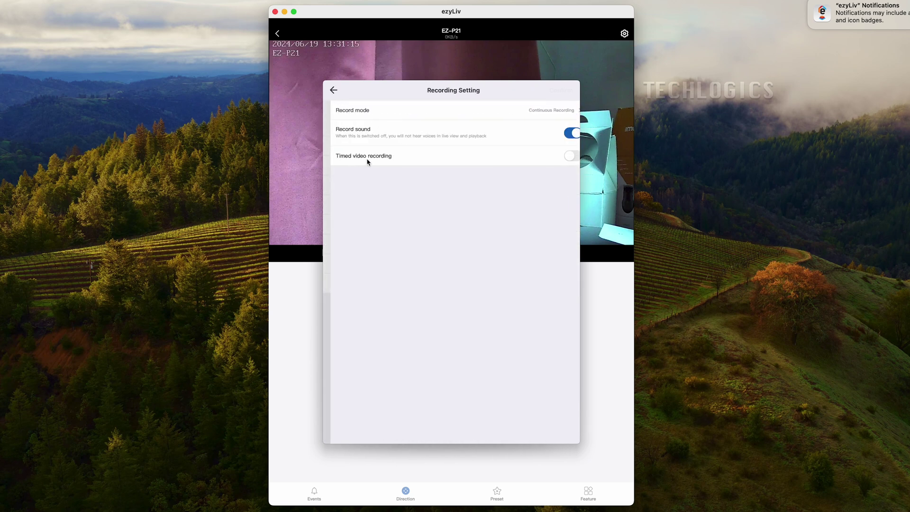
left_click(333, 91)
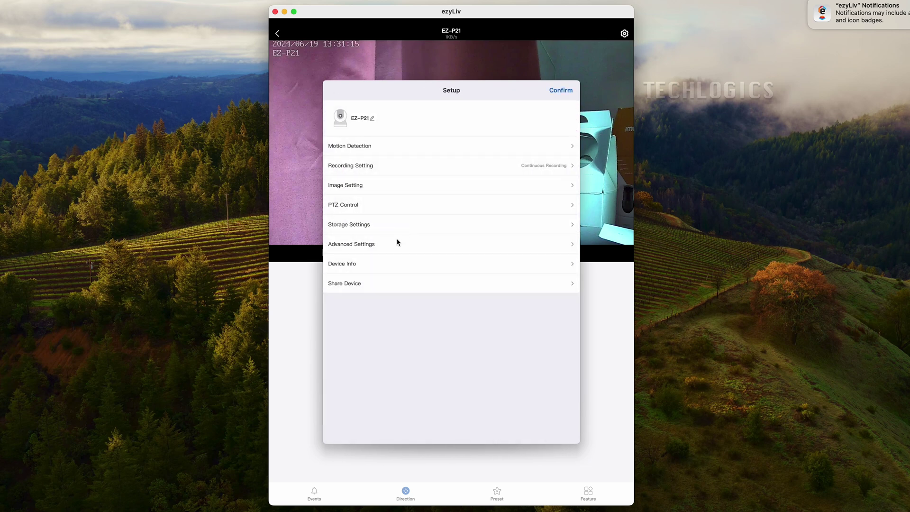
left_click(560, 91)
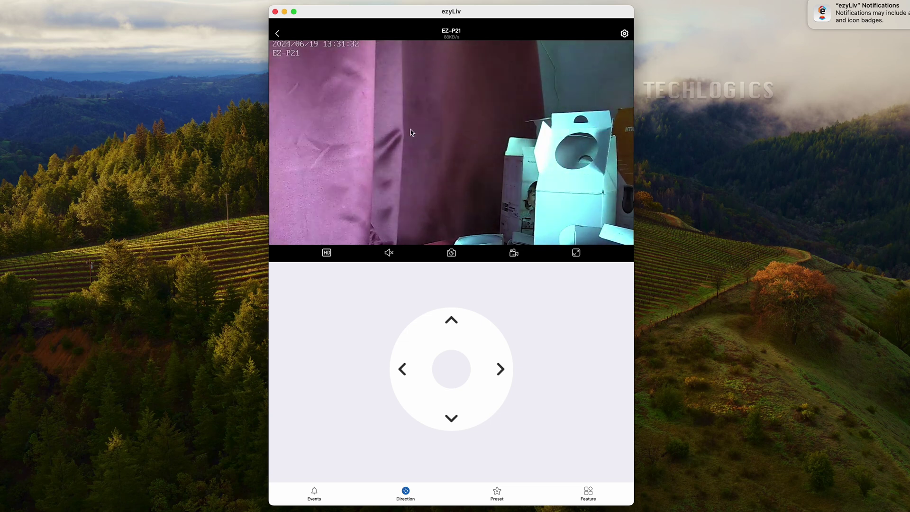
View the empty Playback page, restart the EZ-P21 live feed, then close the ezyLiv window
left_click(279, 34)
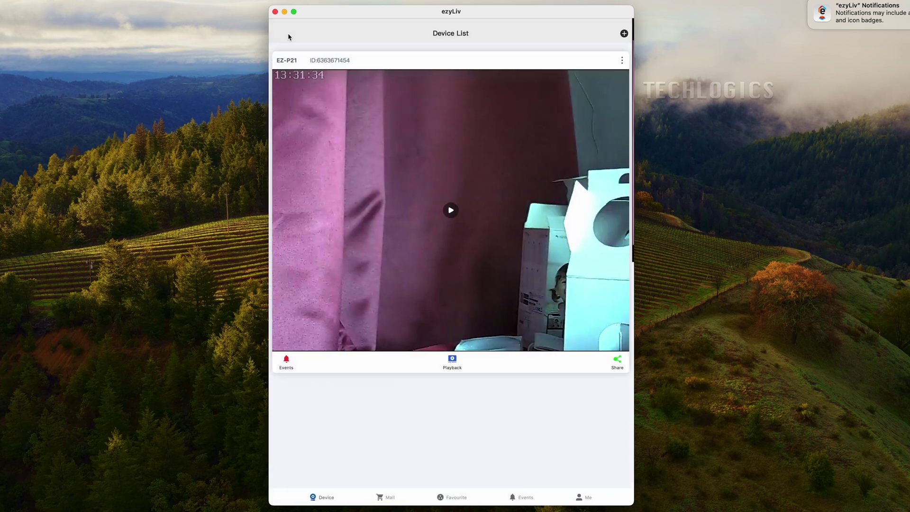
left_click(457, 361)
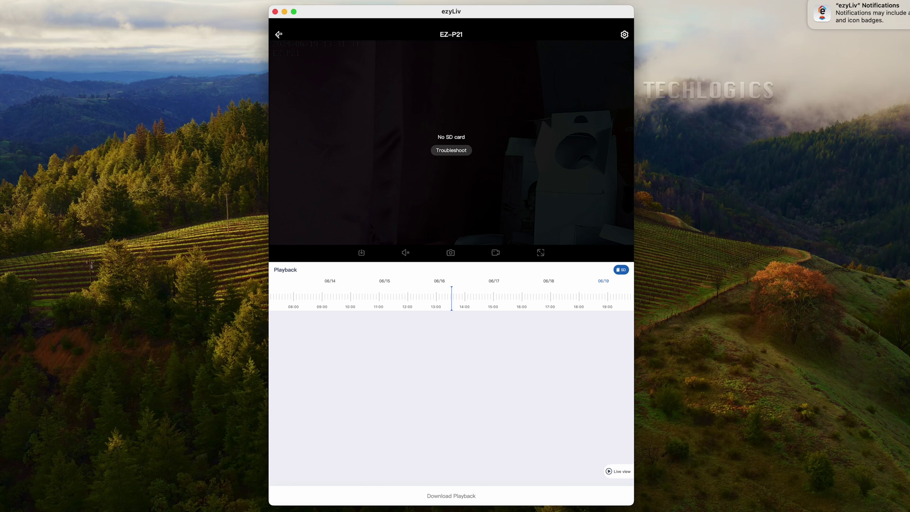
left_click(278, 34)
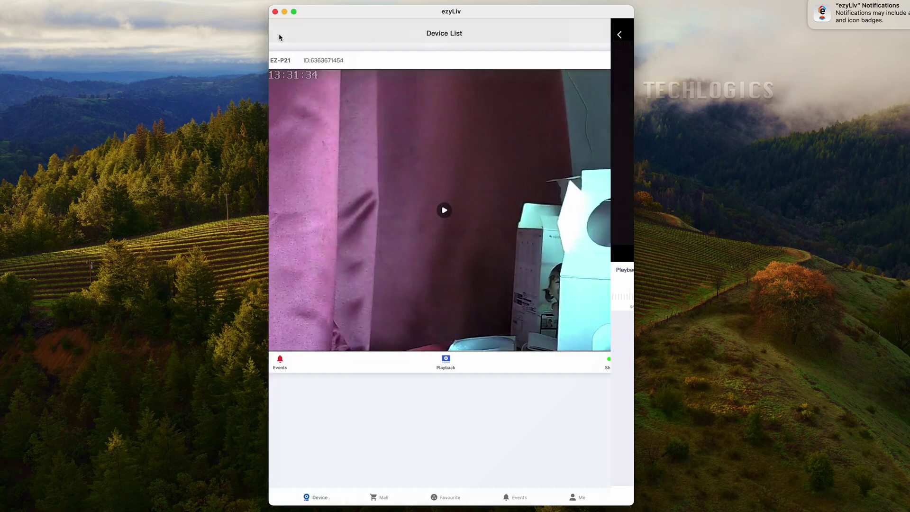
left_click(456, 211)
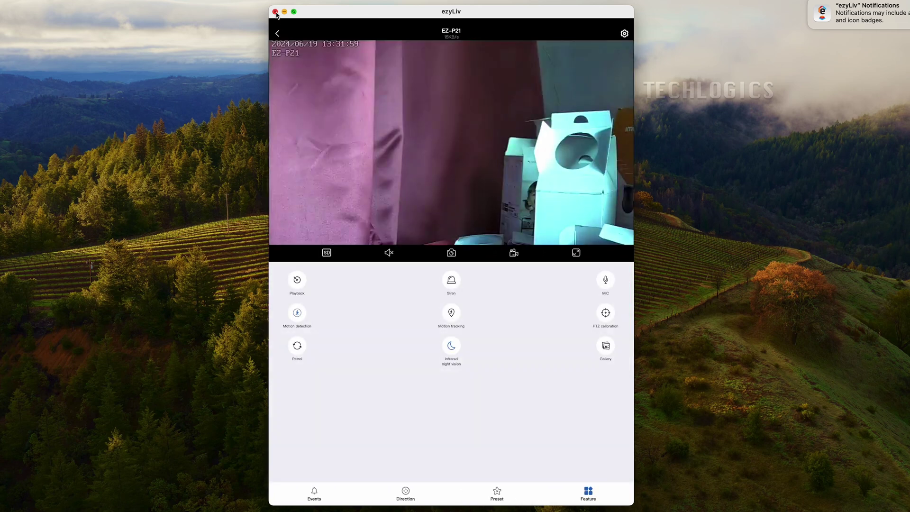
left_click(275, 11)
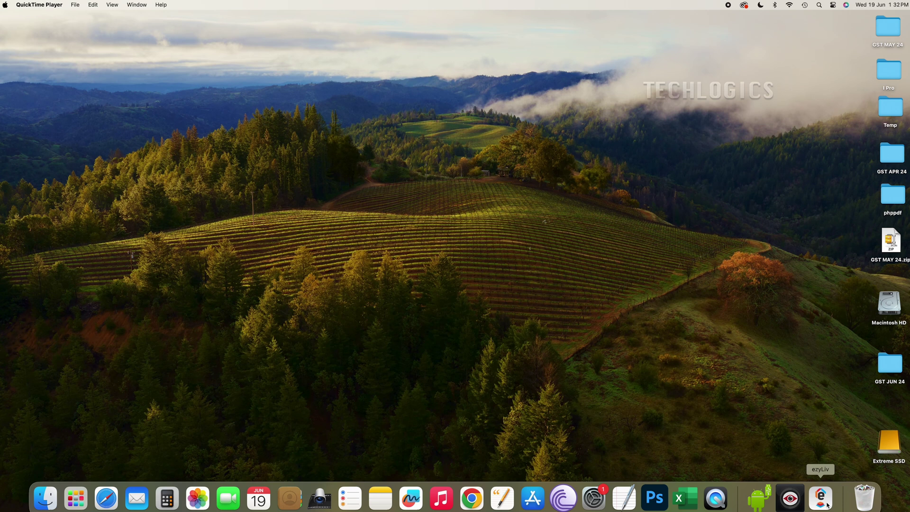
Relaunch ezyLiv from the Dock and start the EZ-P21 preview
left_click(827, 504)
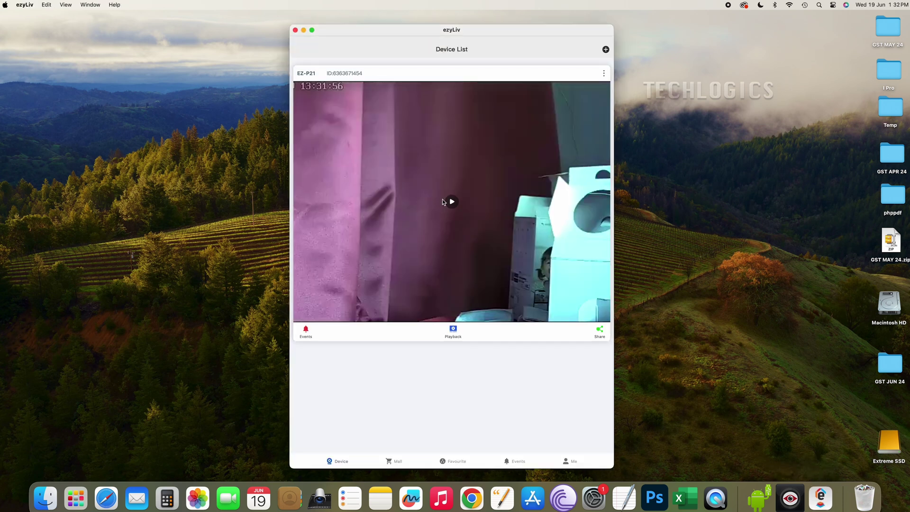
left_click(444, 202)
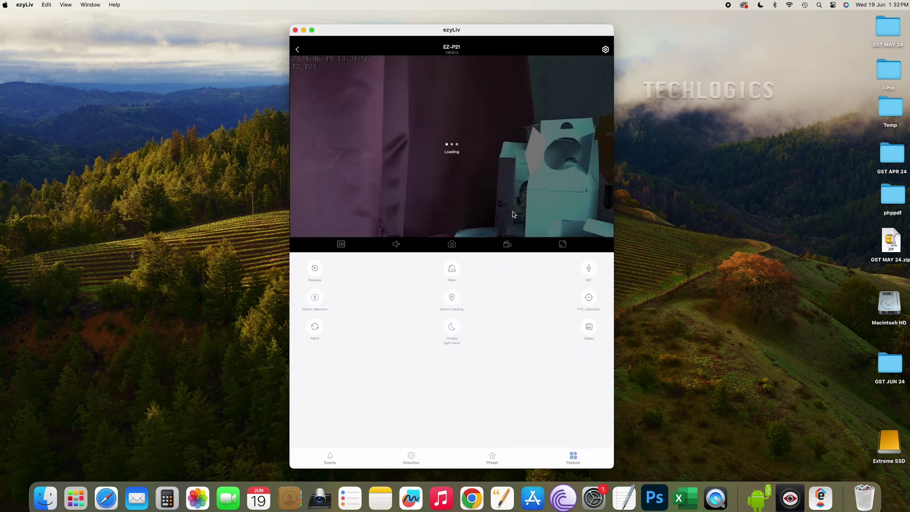